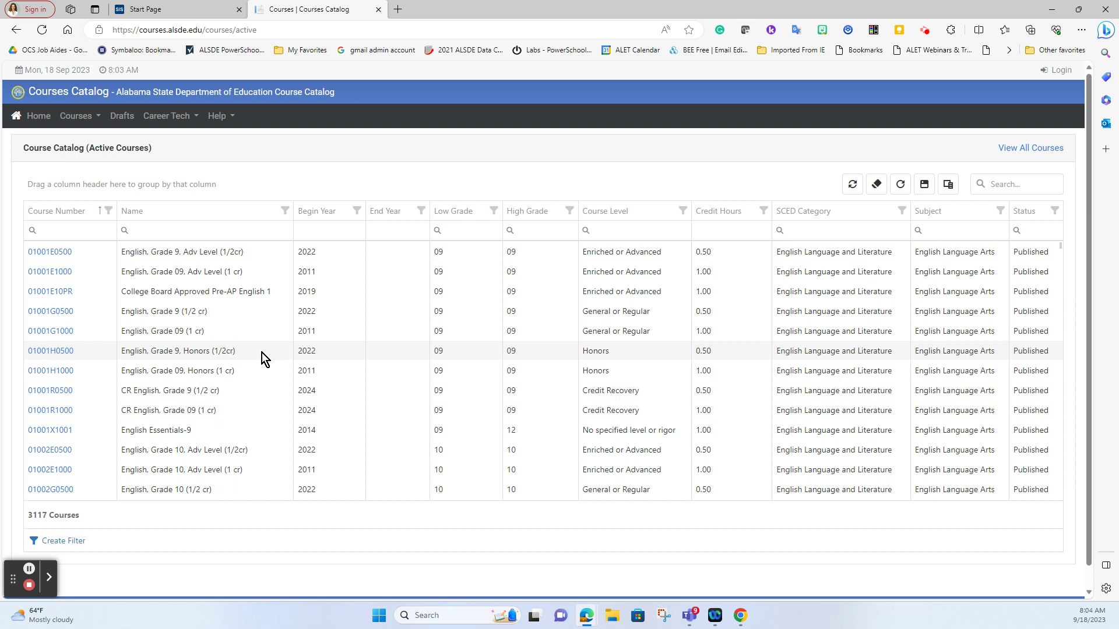
Switch from the ALSDE Courses Catalog to the PowerSchool SIS Start Page tab
click(156, 9)
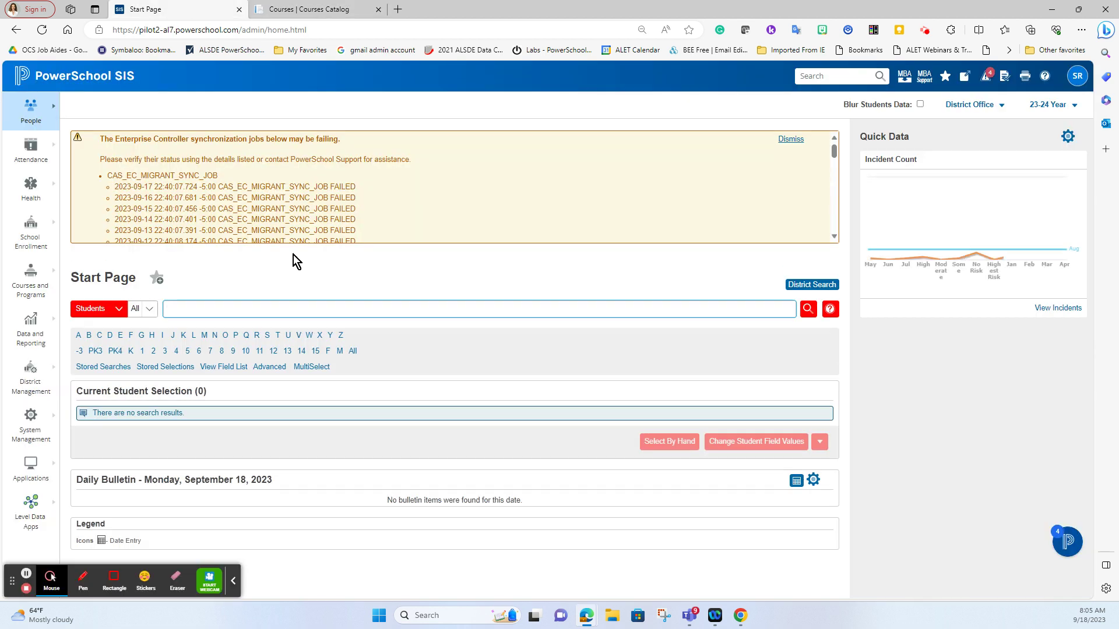
Open District Management > Courses and Programs > Courses, then return to the ALSDE catalog tab
click(233, 580)
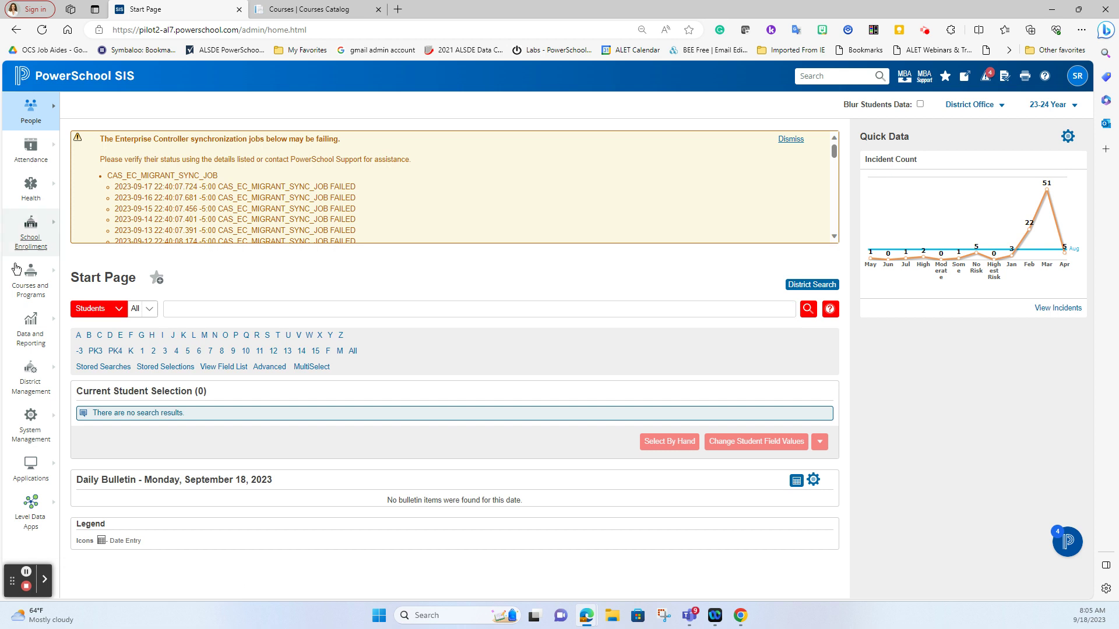
click(40, 392)
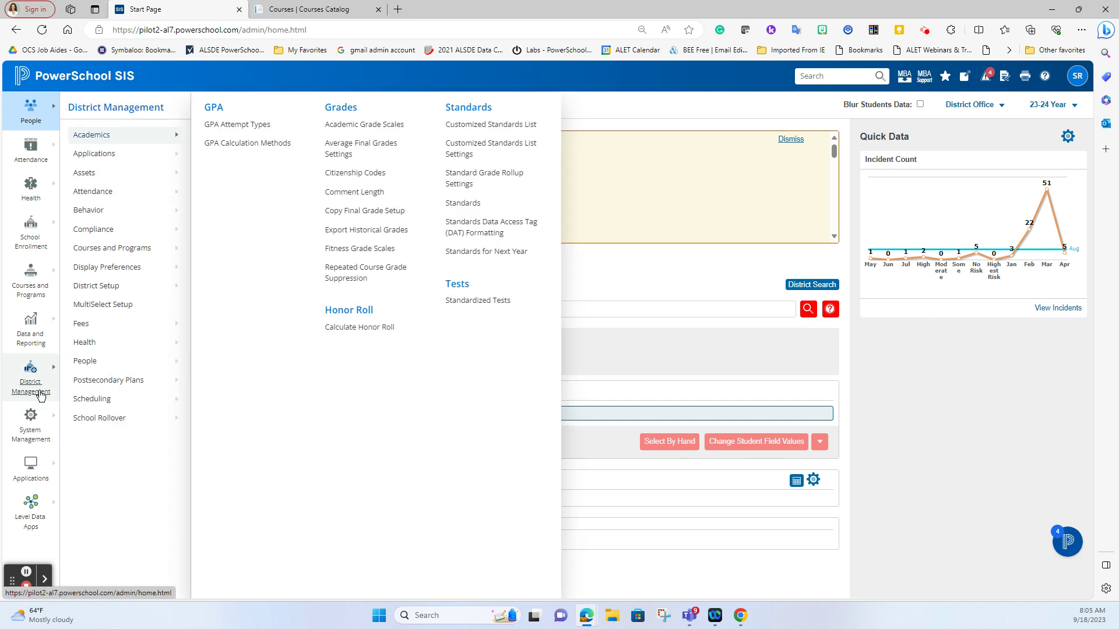
mouse_move(133, 254)
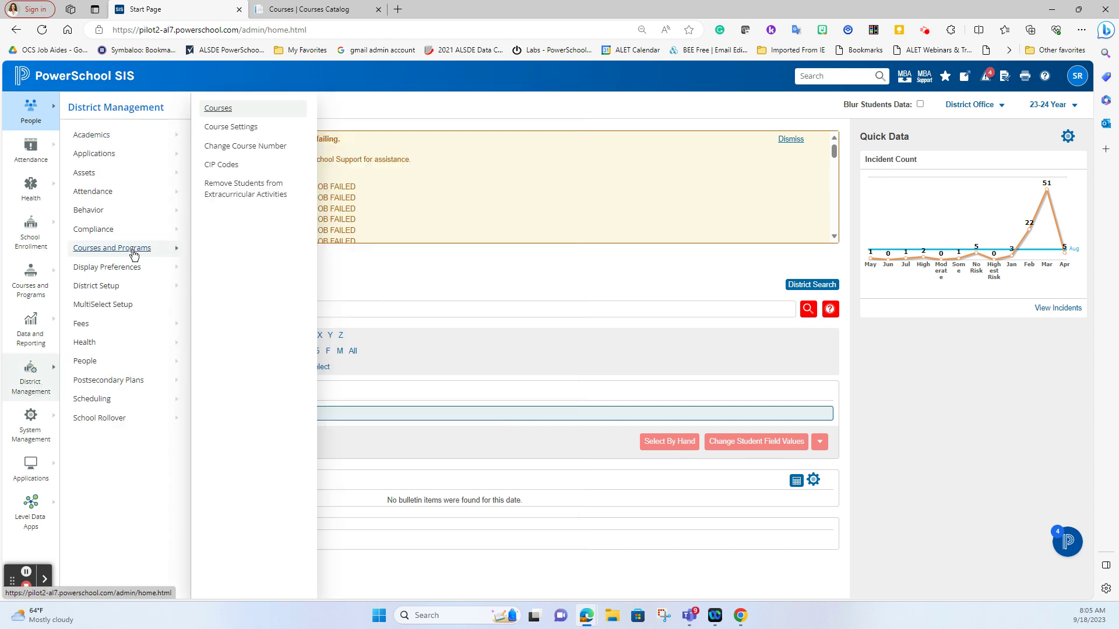
click(232, 109)
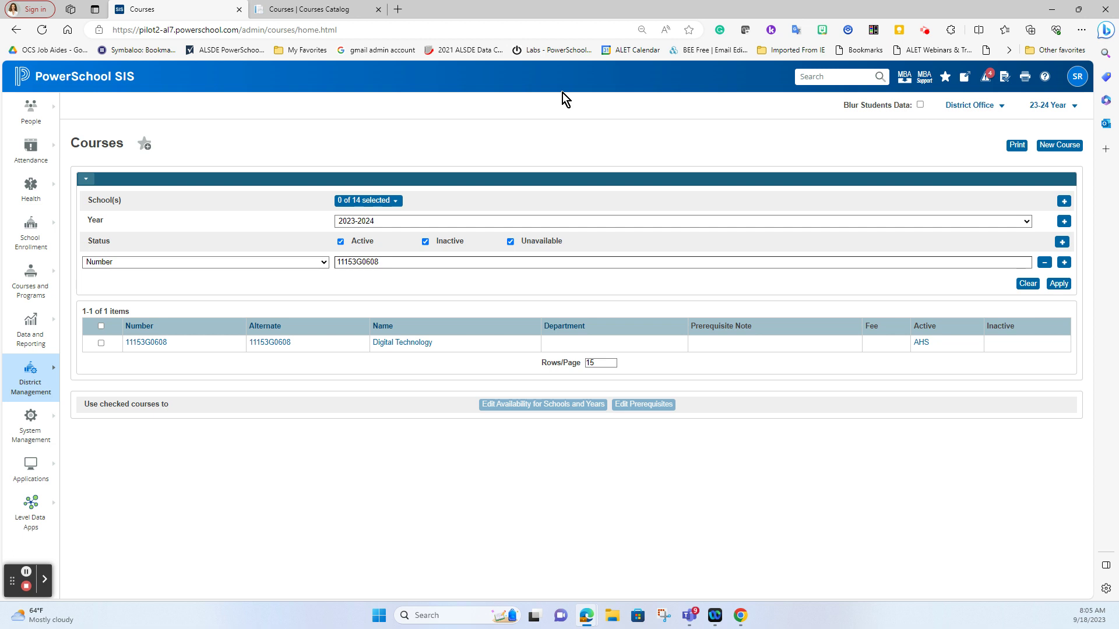
click(363, 7)
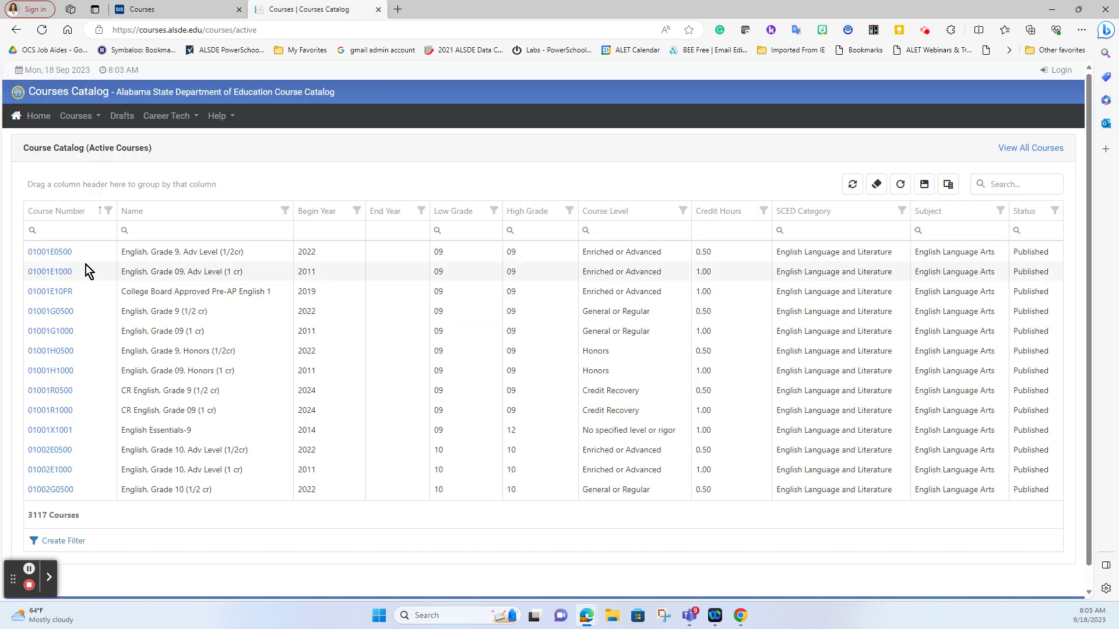
Filter the ALSDE catalog by course number 01002R1000 to show CR English, Grade 10, then return to PowerSchool
click(83, 232)
text(01002R1000)
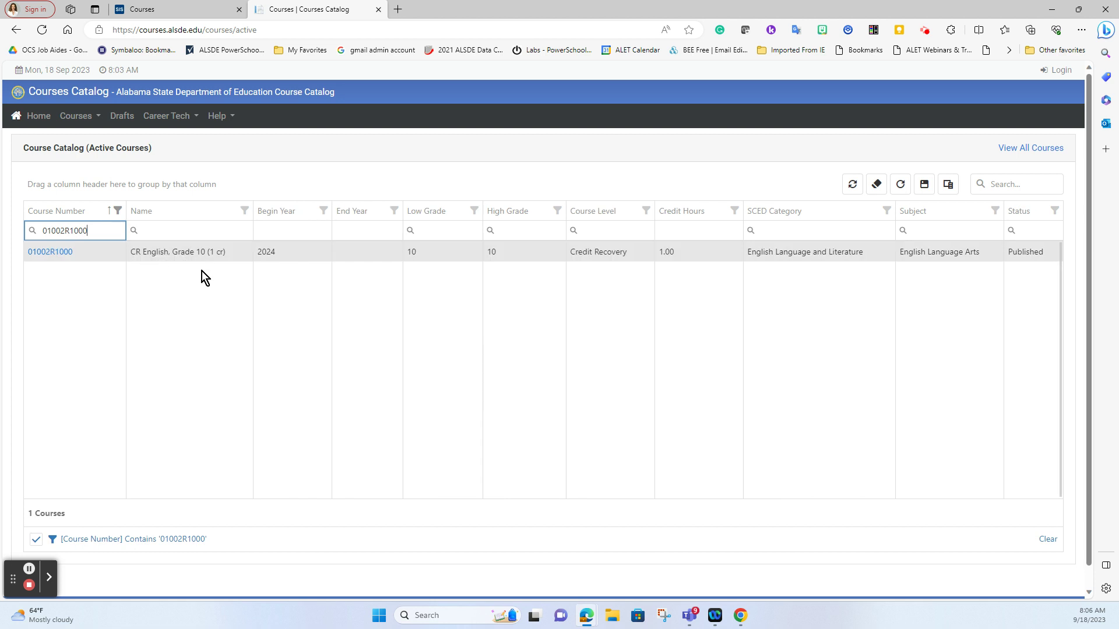
click(201, 8)
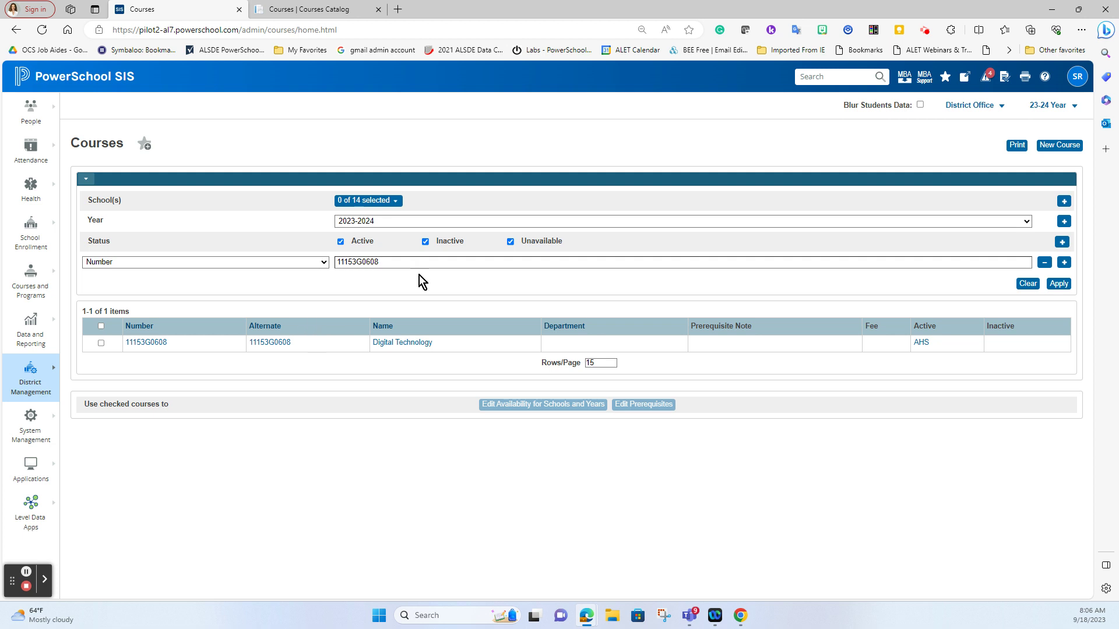
Search 2023-2024 district courses for number 01002R1000 and confirm no records match
drag(437, 262, 304, 267)
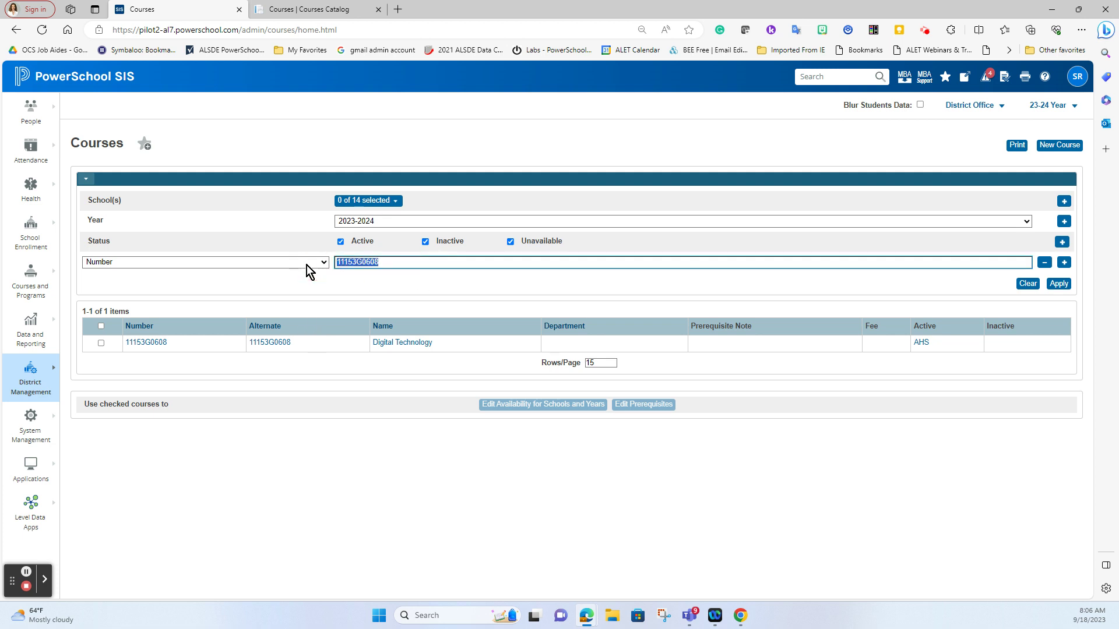
text(01002R1000)
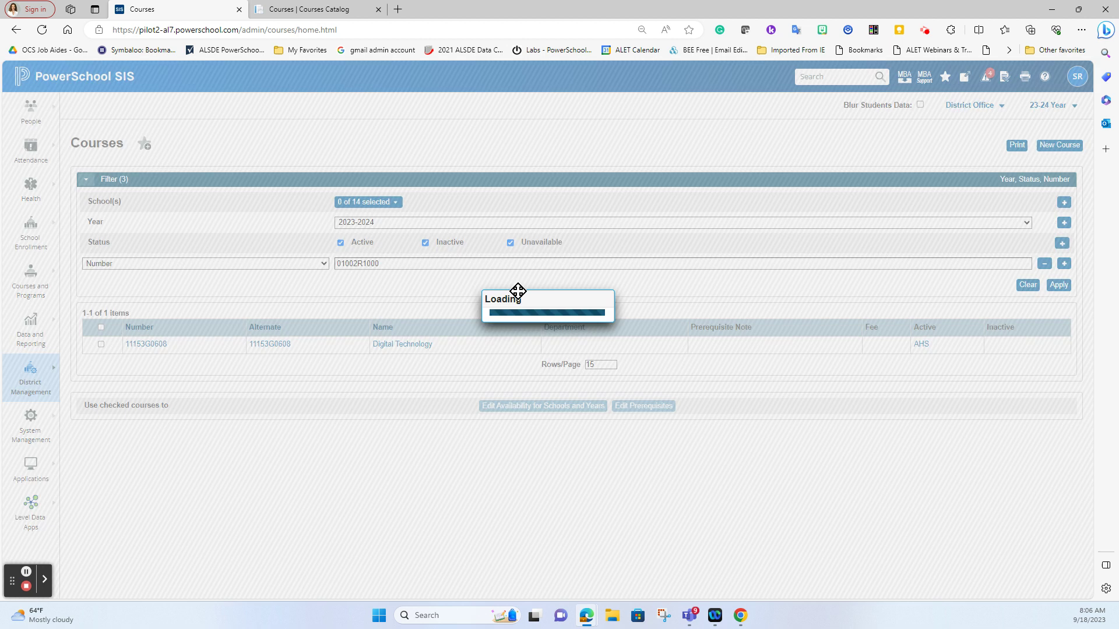
click(1059, 284)
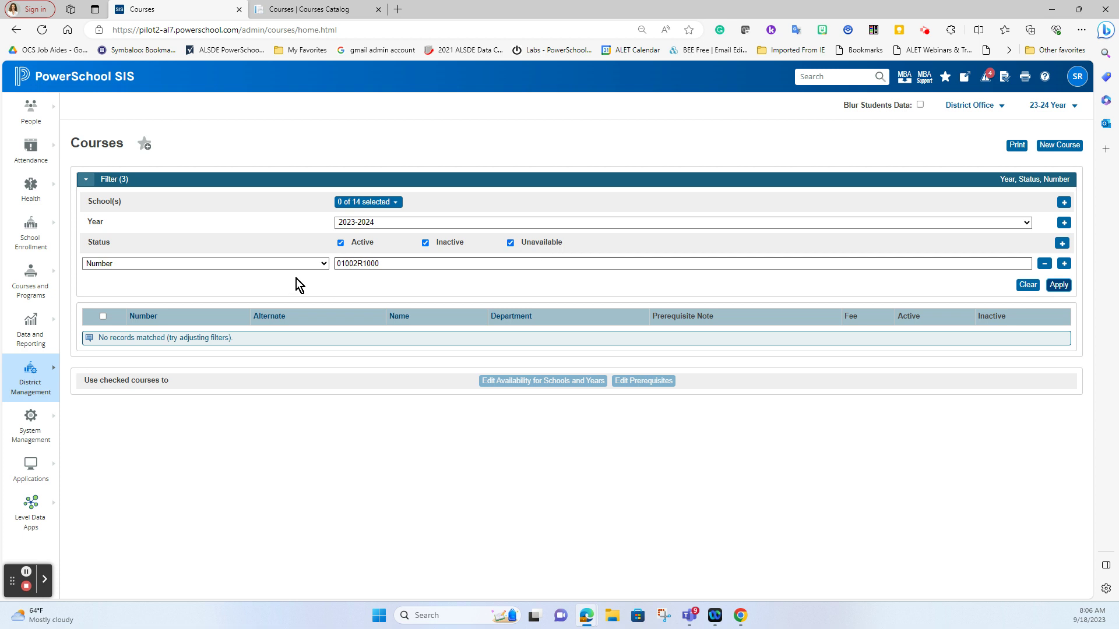
click(316, 265)
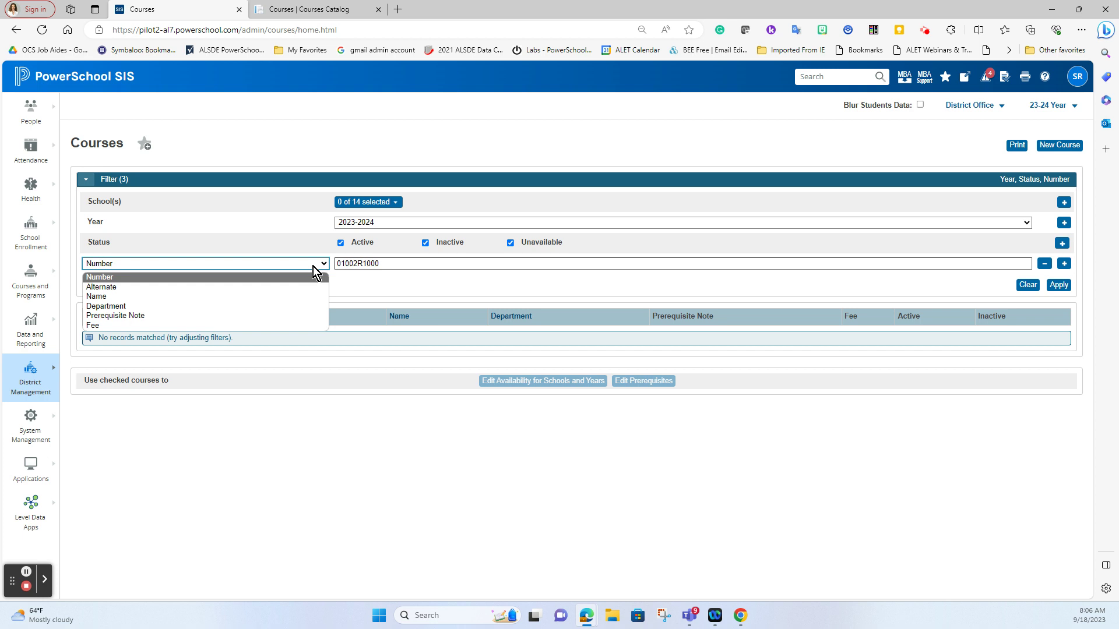
click(400, 279)
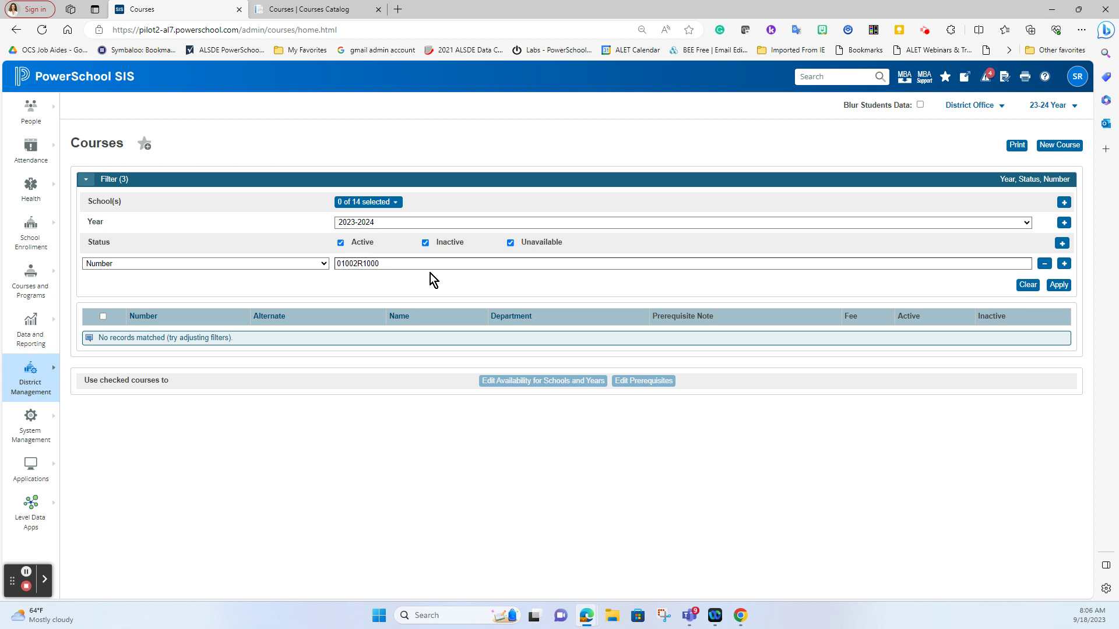
click(367, 201)
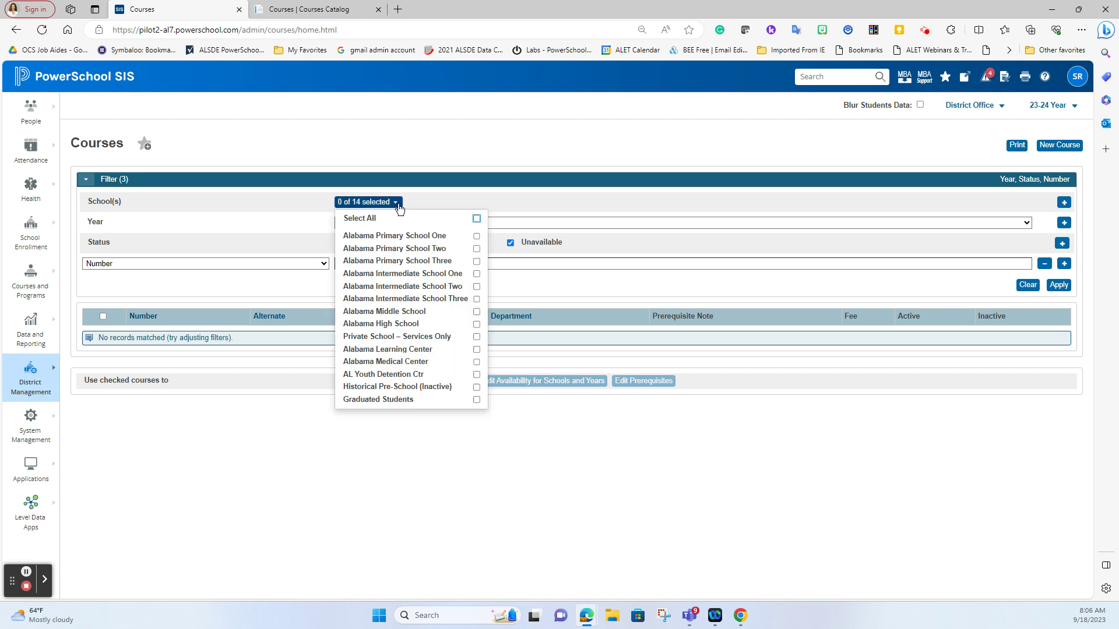
click(474, 325)
click(567, 158)
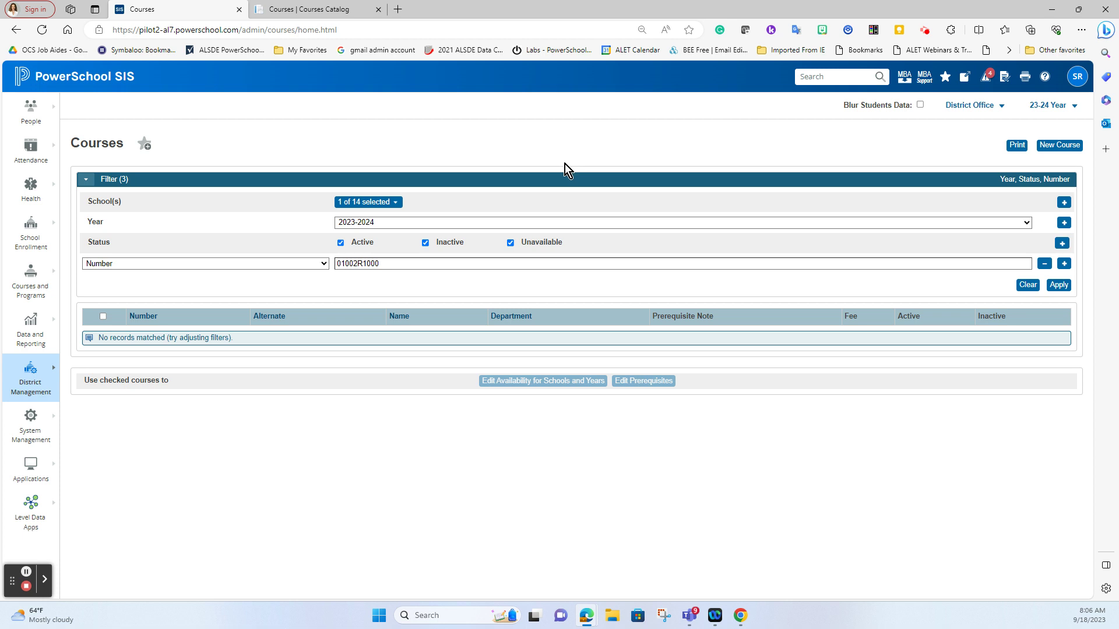
click(398, 204)
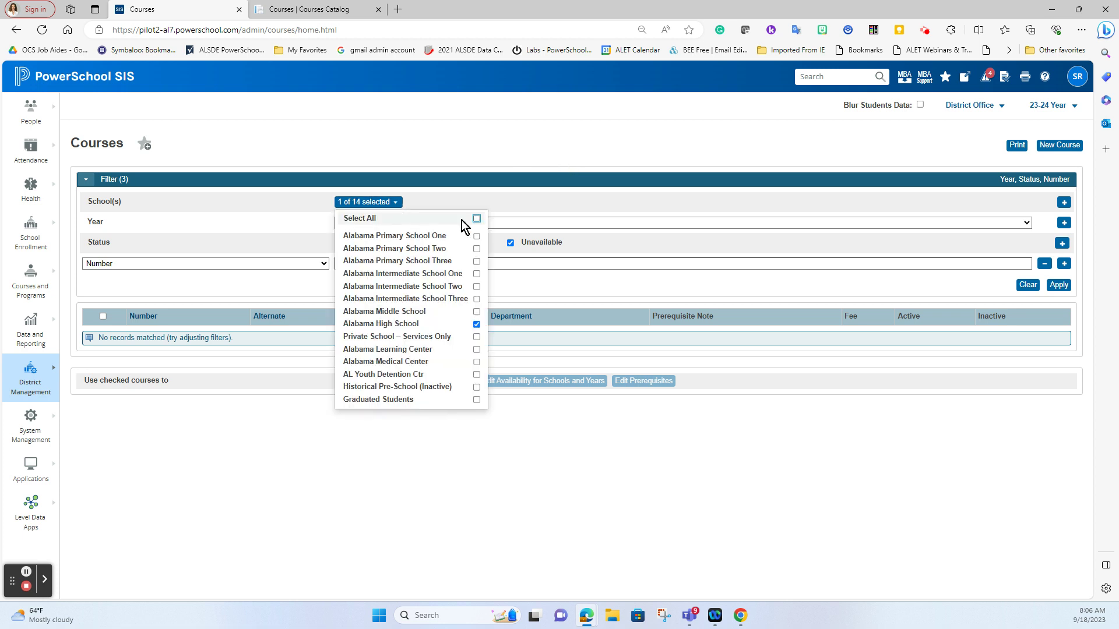
click(476, 325)
click(494, 188)
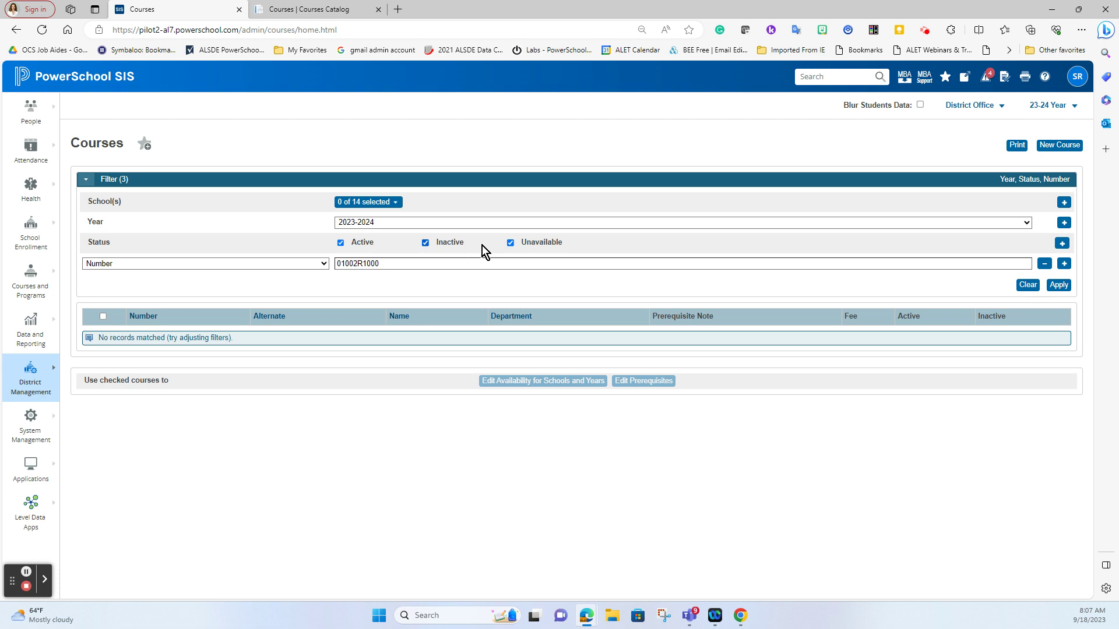
Start a new course and fill it from state course 01002R1000, CR English, Grade 10 (1 cr)
click(1055, 150)
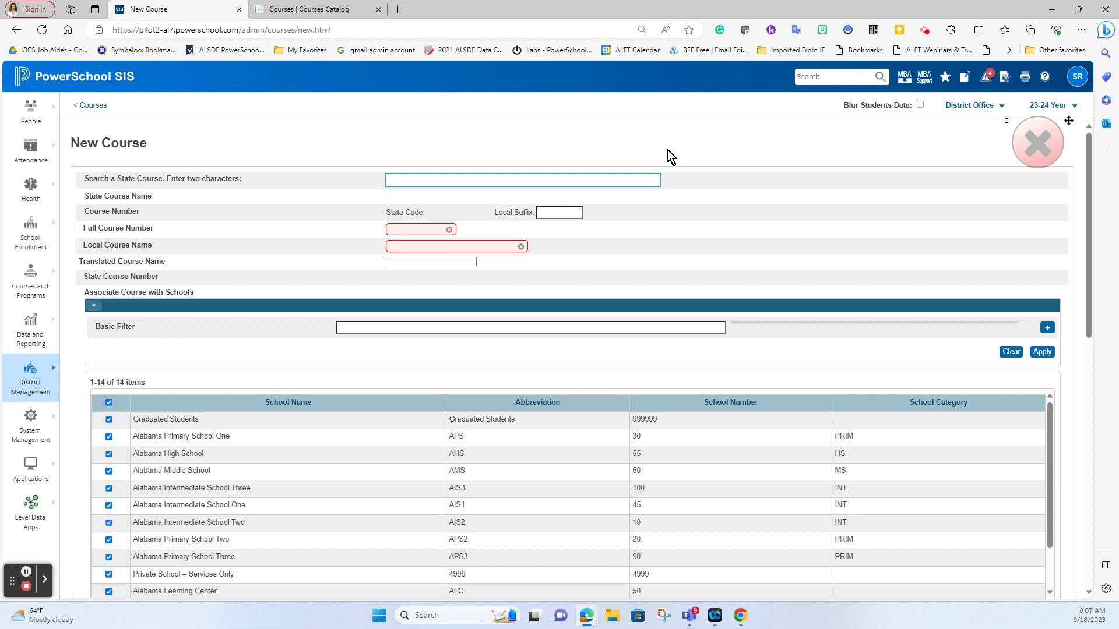
text(cr)
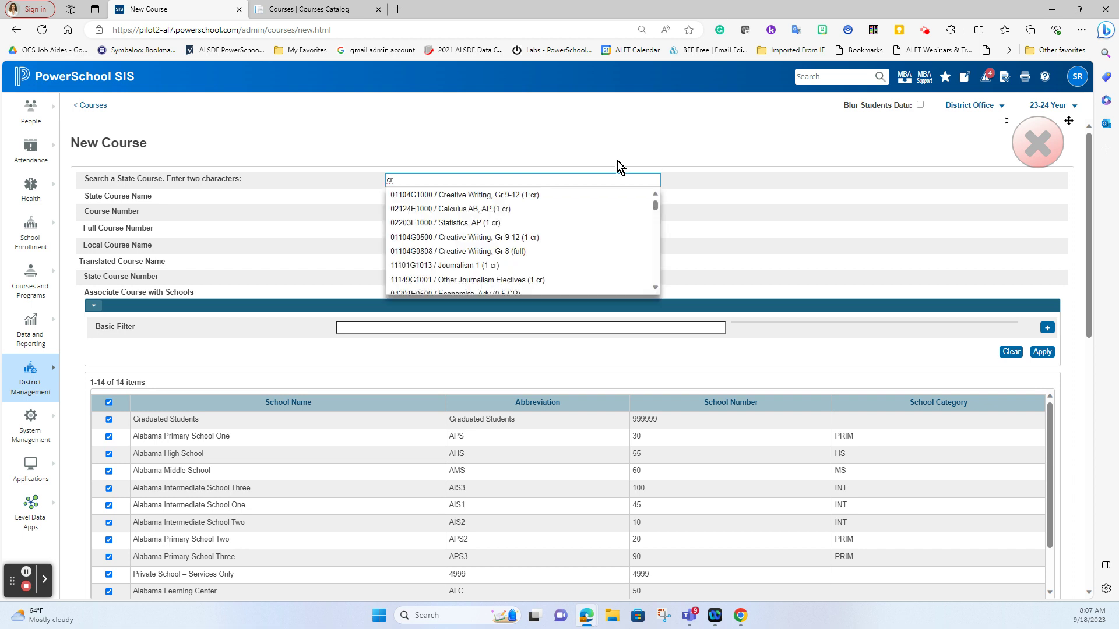
scroll(620, 217, down, 1)
scroll(622, 218, down, 1)
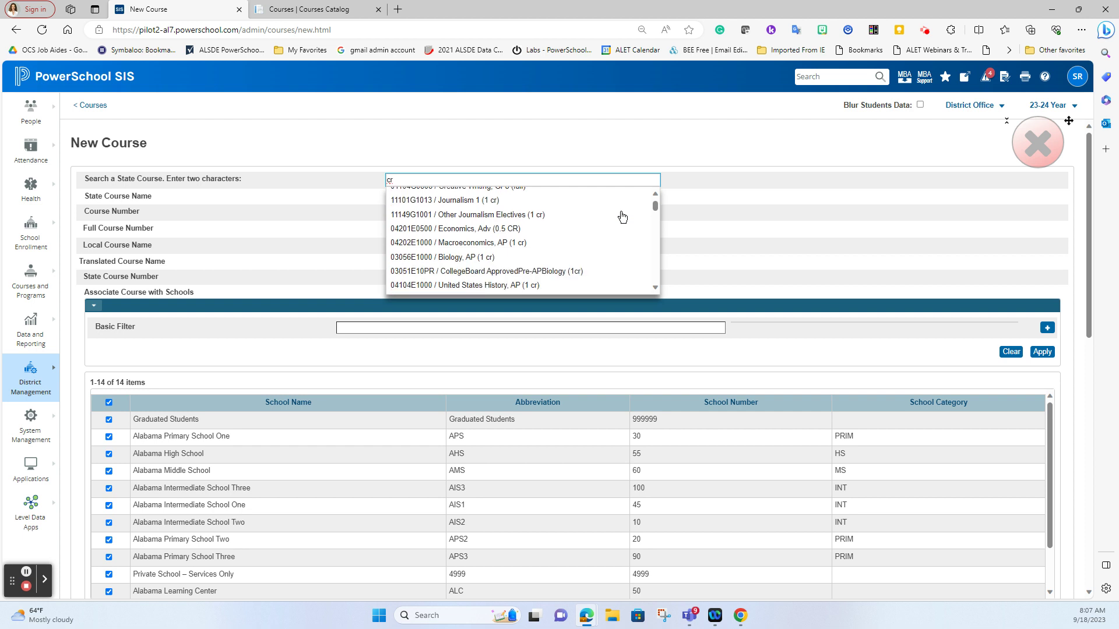
scroll(620, 215, up, 2)
click(585, 184)
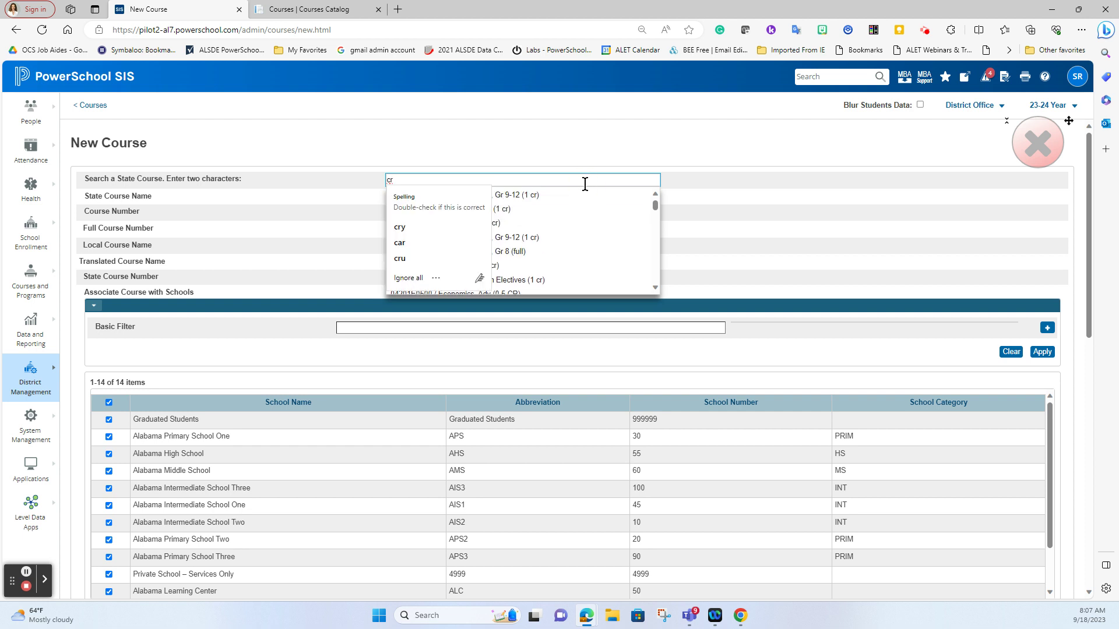
key(ctrl+a)
text(01002R1000)
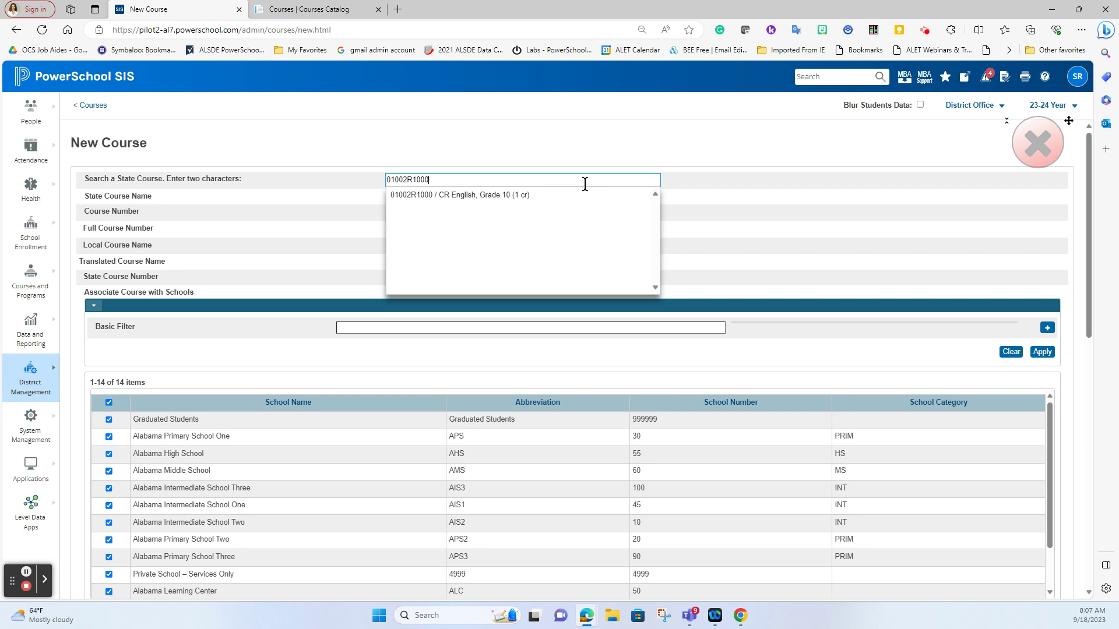
click(476, 197)
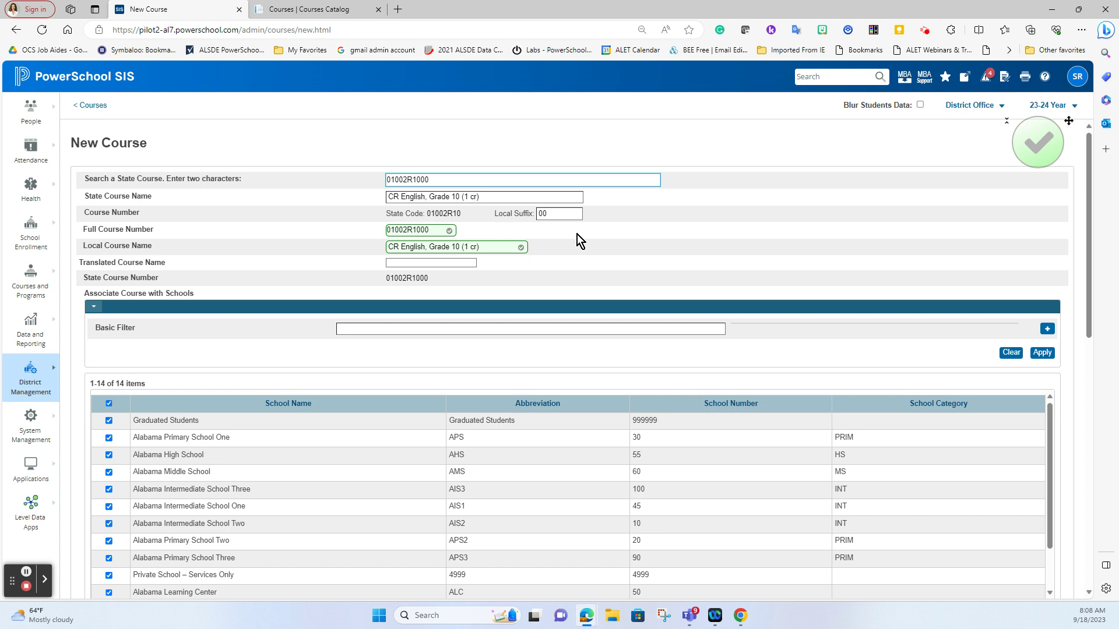
Clear all school associations and associate the course only with Alabama High School
scroll(577, 236, down, 3)
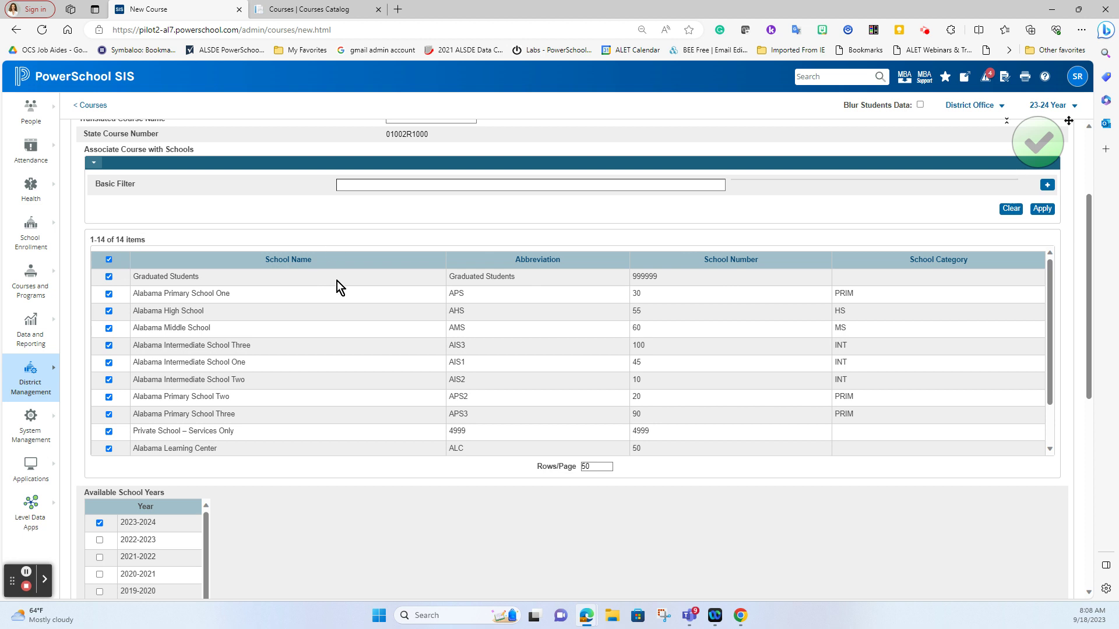
scroll(336, 281, up, 3)
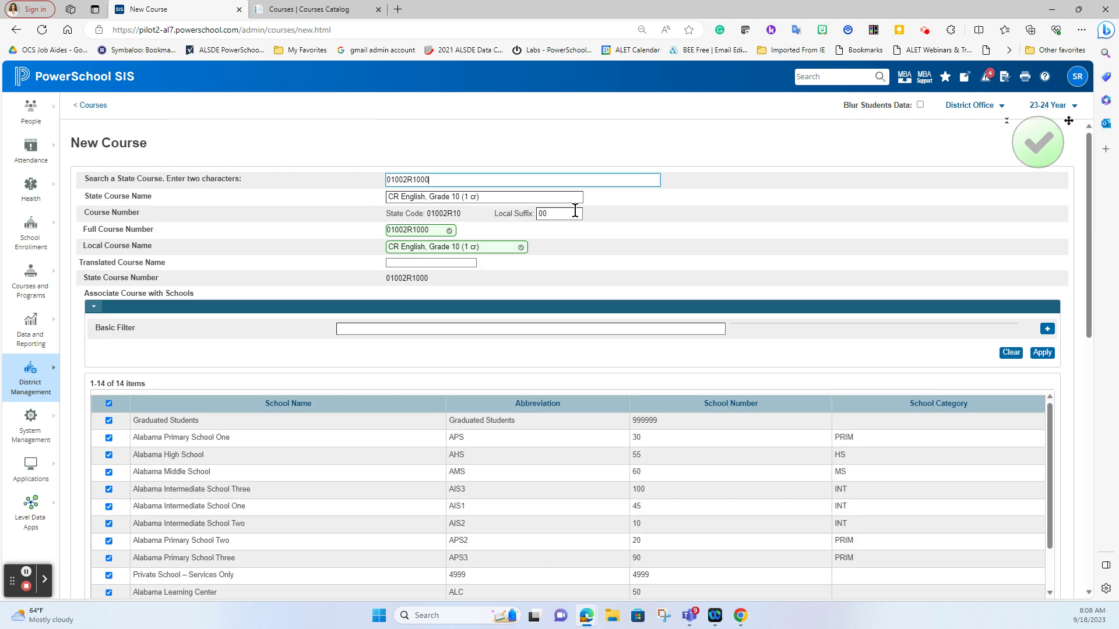
scroll(324, 380, down, 3)
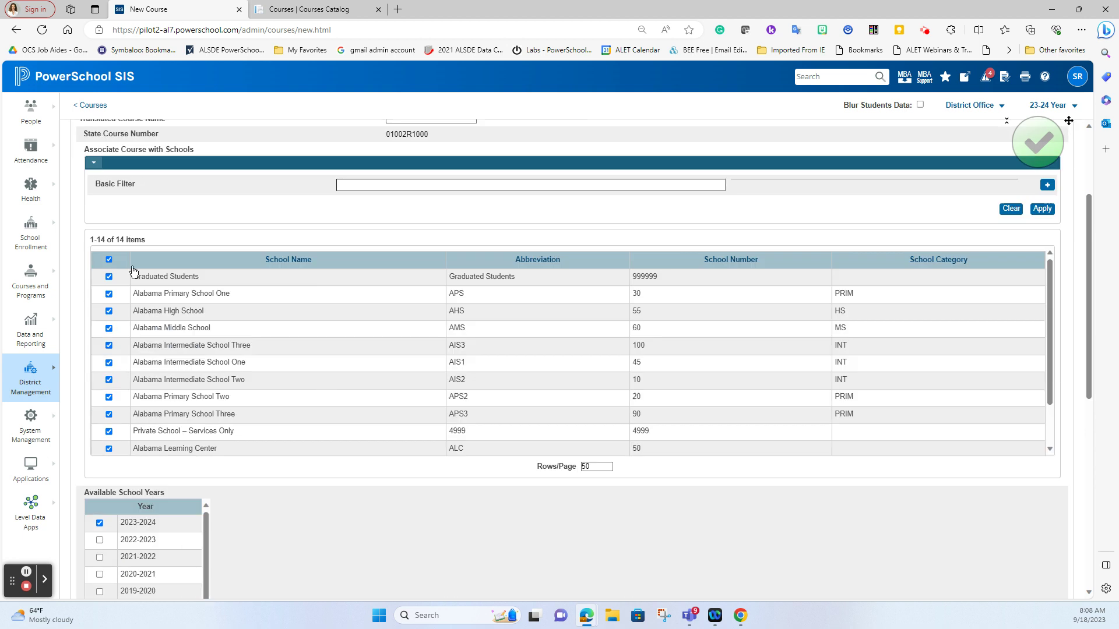
click(109, 261)
click(108, 311)
Enter 30 as the course's Default Maximum Enrollment
scroll(386, 315, down, 2)
scroll(381, 443, down, 3)
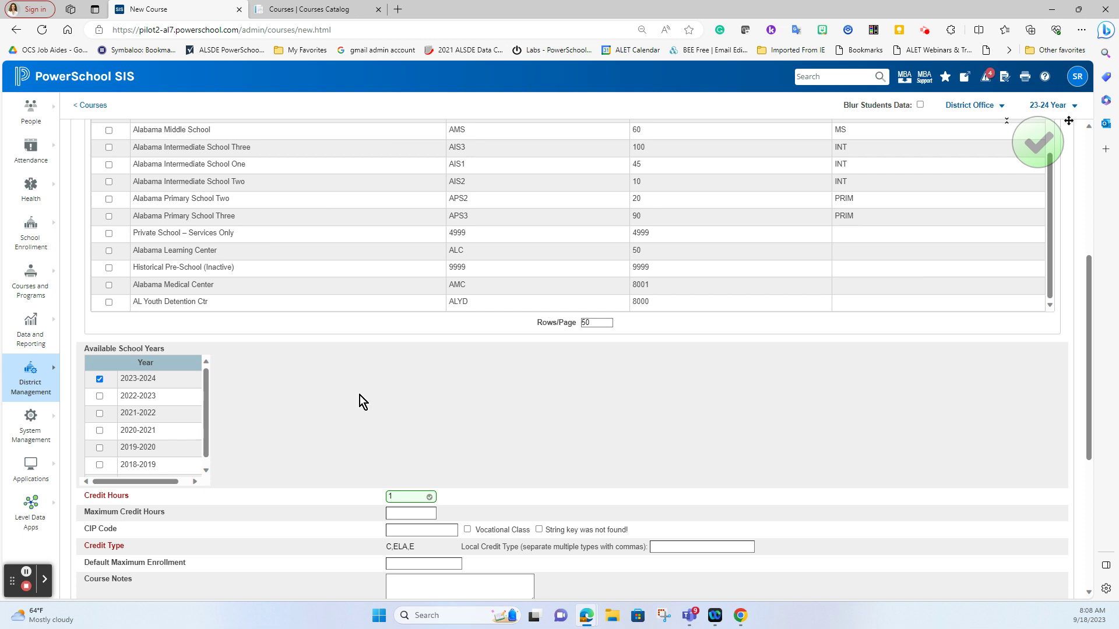
scroll(365, 390, up, 1)
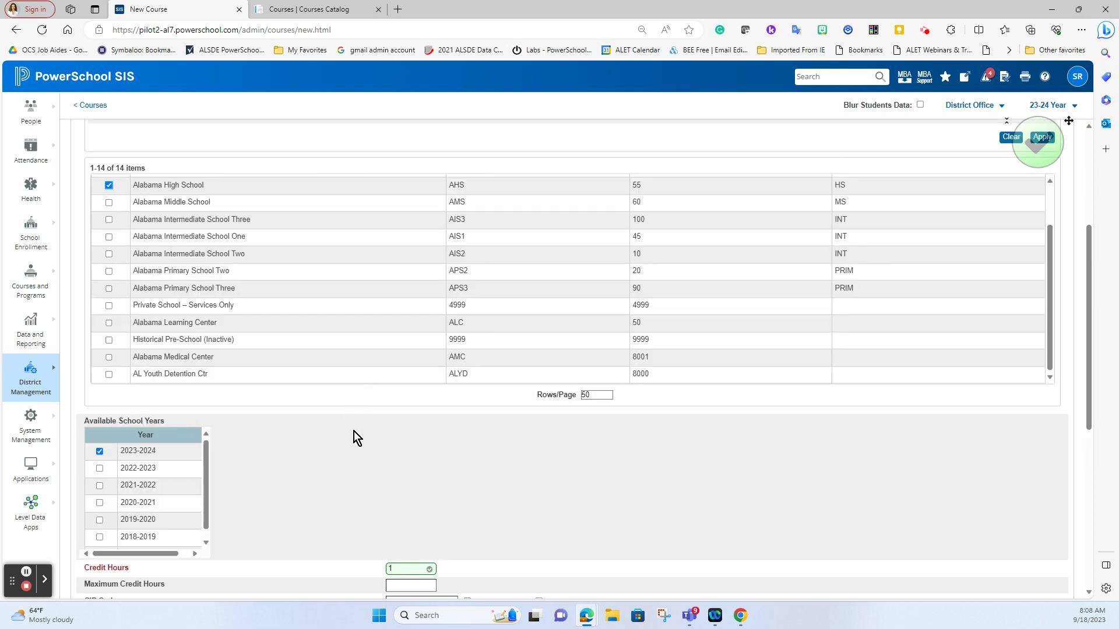
scroll(355, 433, down, 1)
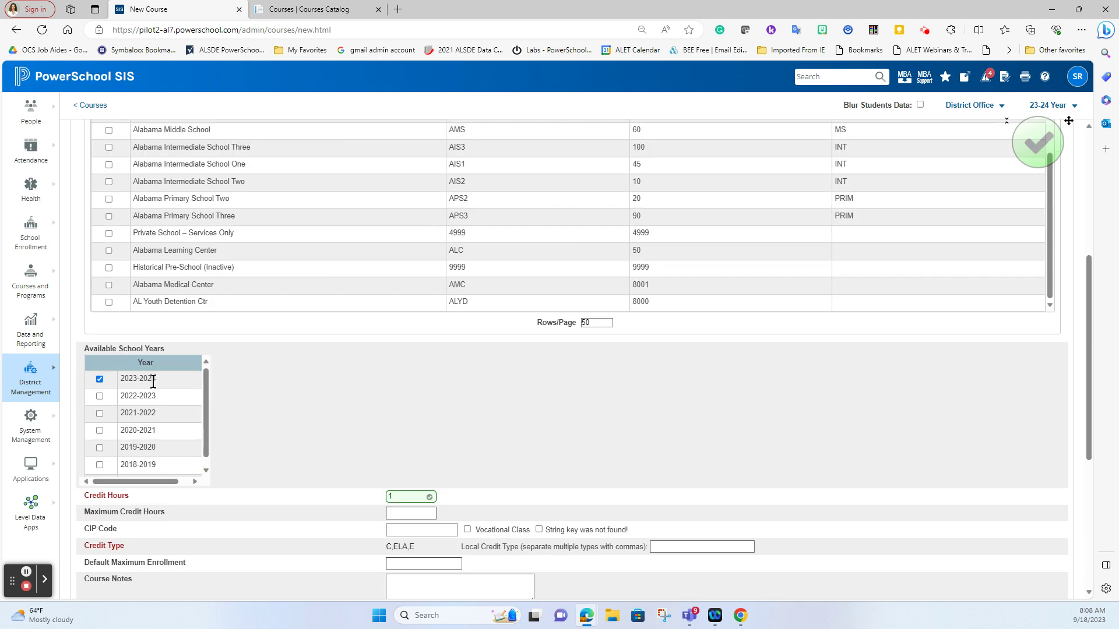
scroll(250, 389, down, 1)
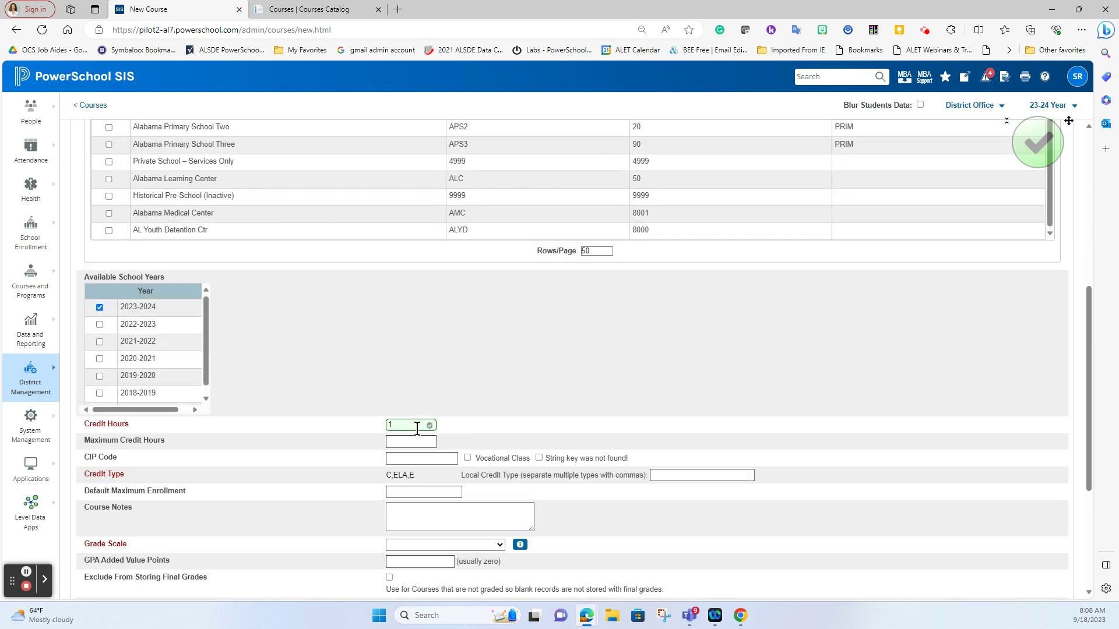
scroll(417, 429, down, 1)
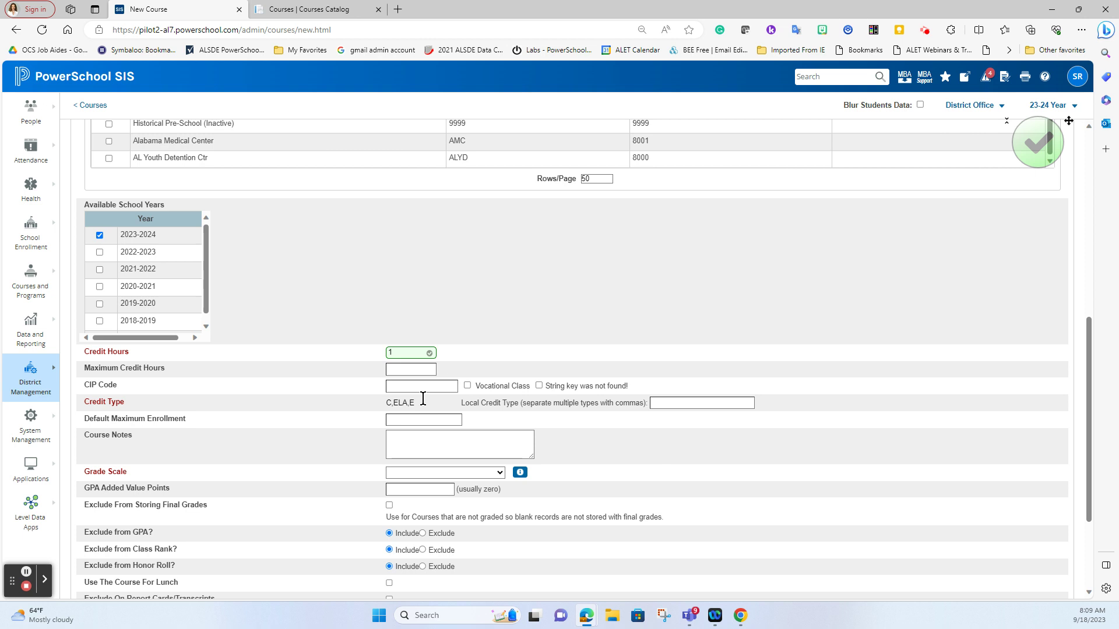
scroll(551, 244, up, 4)
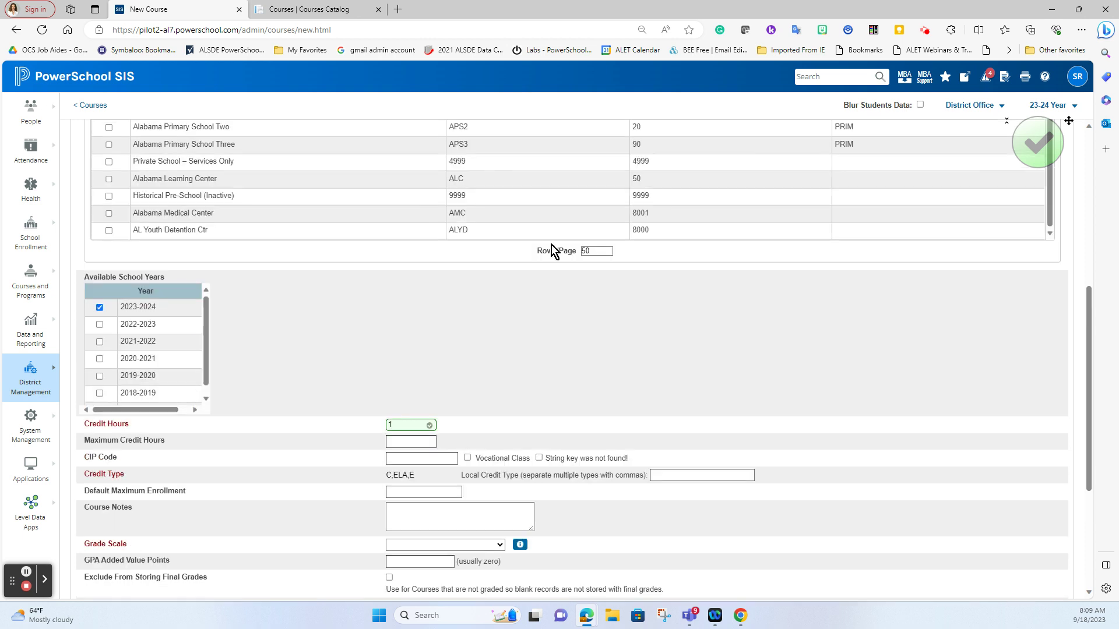
scroll(552, 245, down, 3)
click(666, 473)
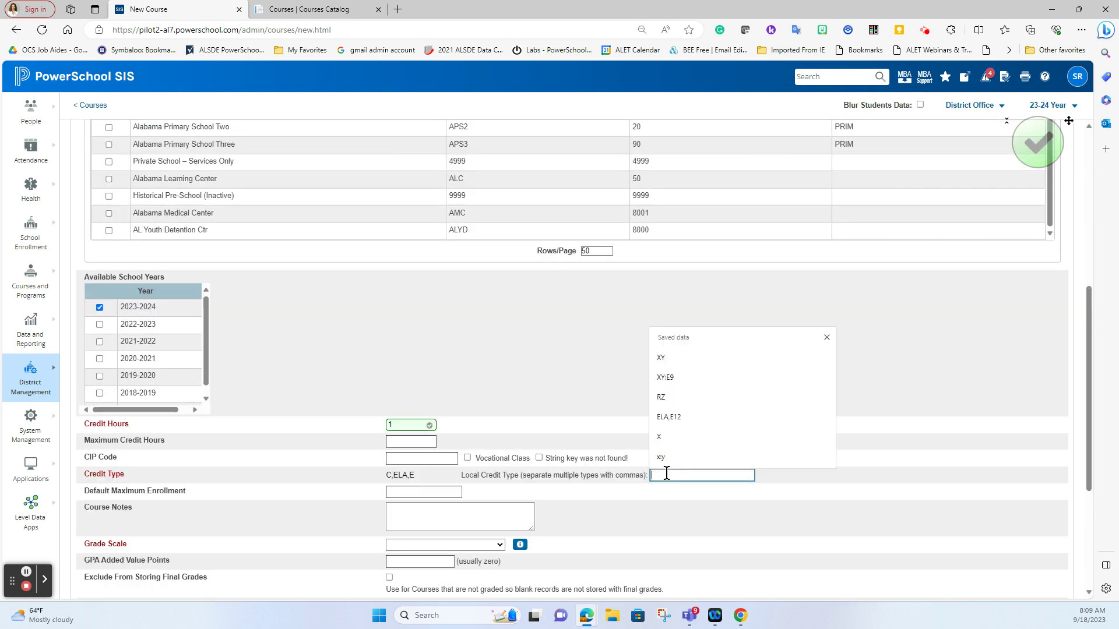
scroll(680, 522, down, 1)
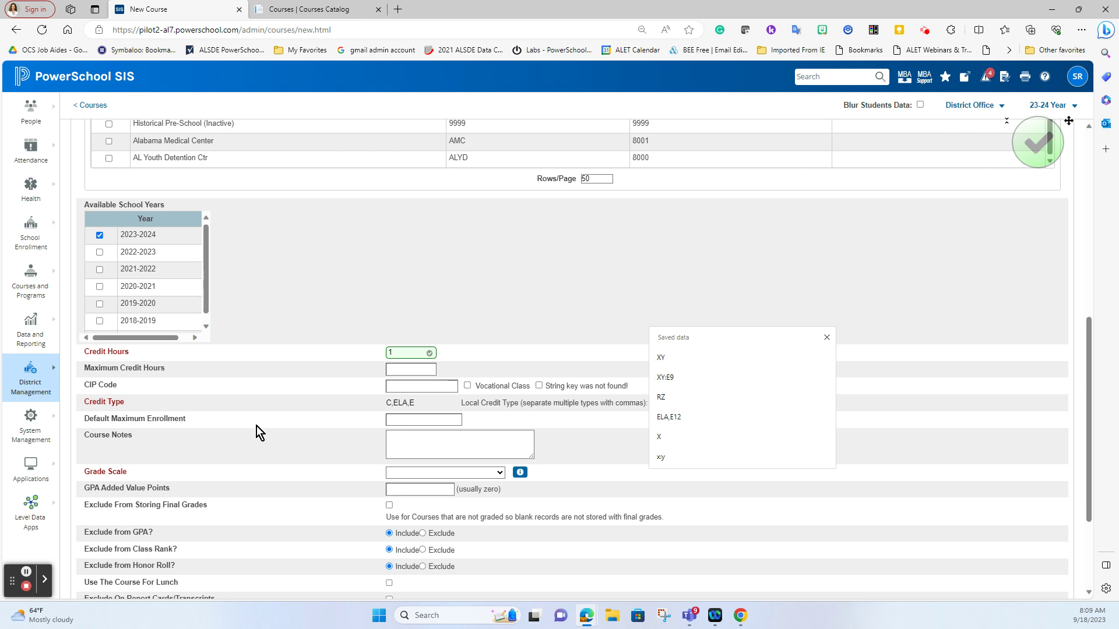
click(390, 417)
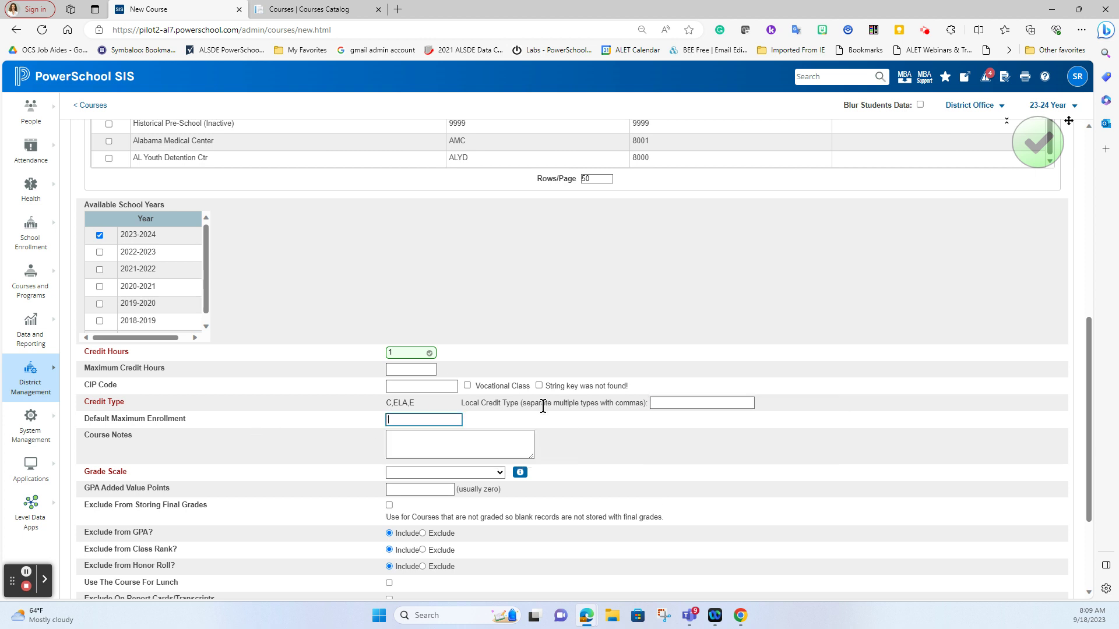
text(30)
click(563, 414)
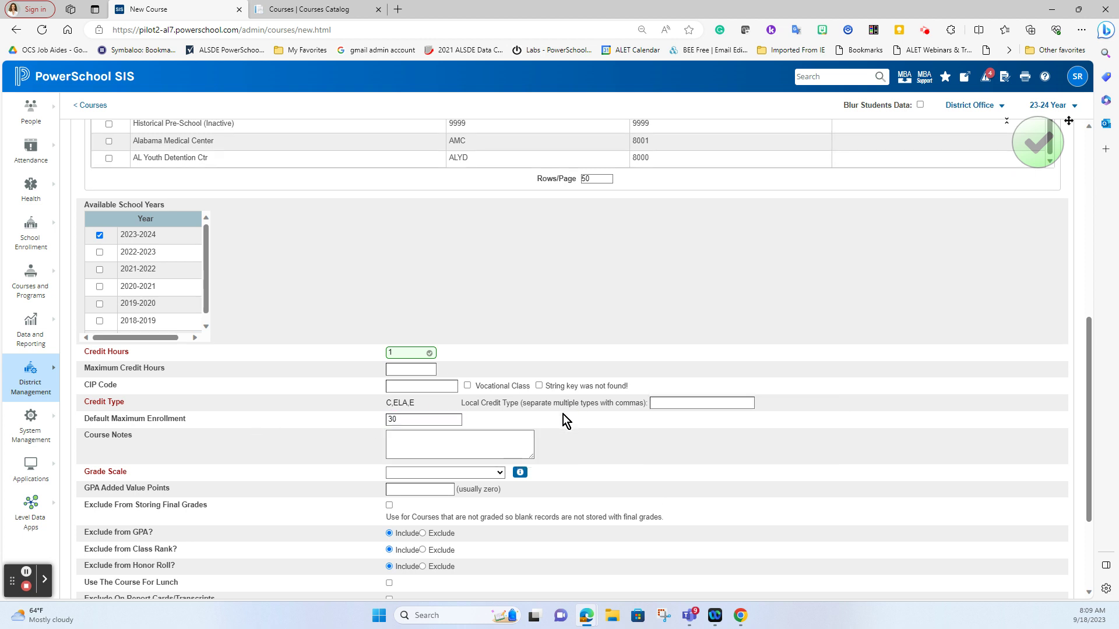
scroll(606, 456, down, 1)
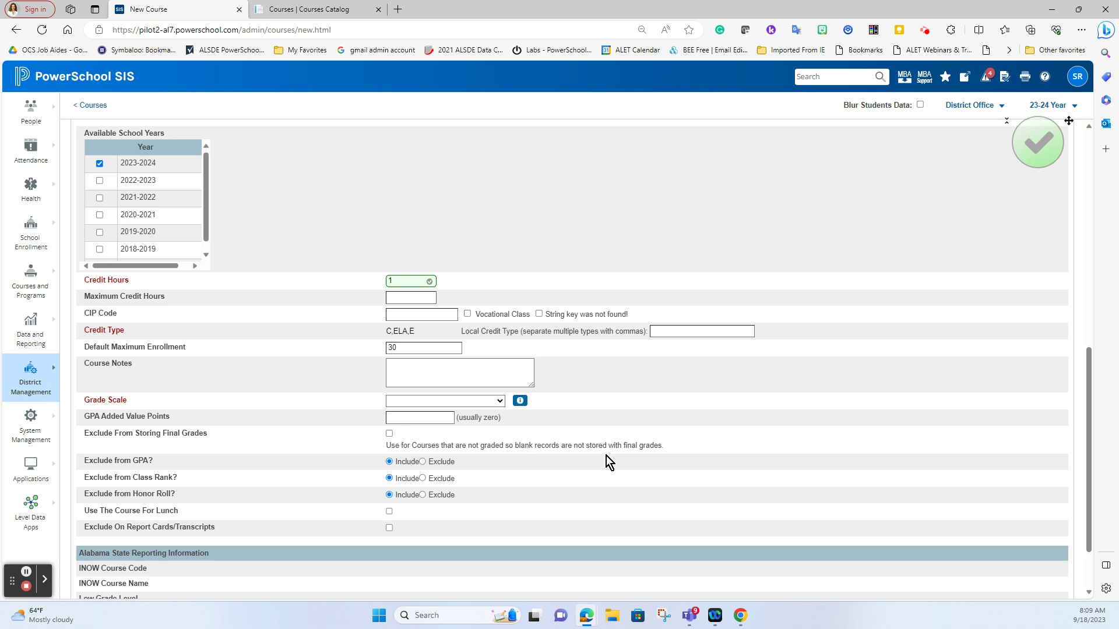
click(498, 401)
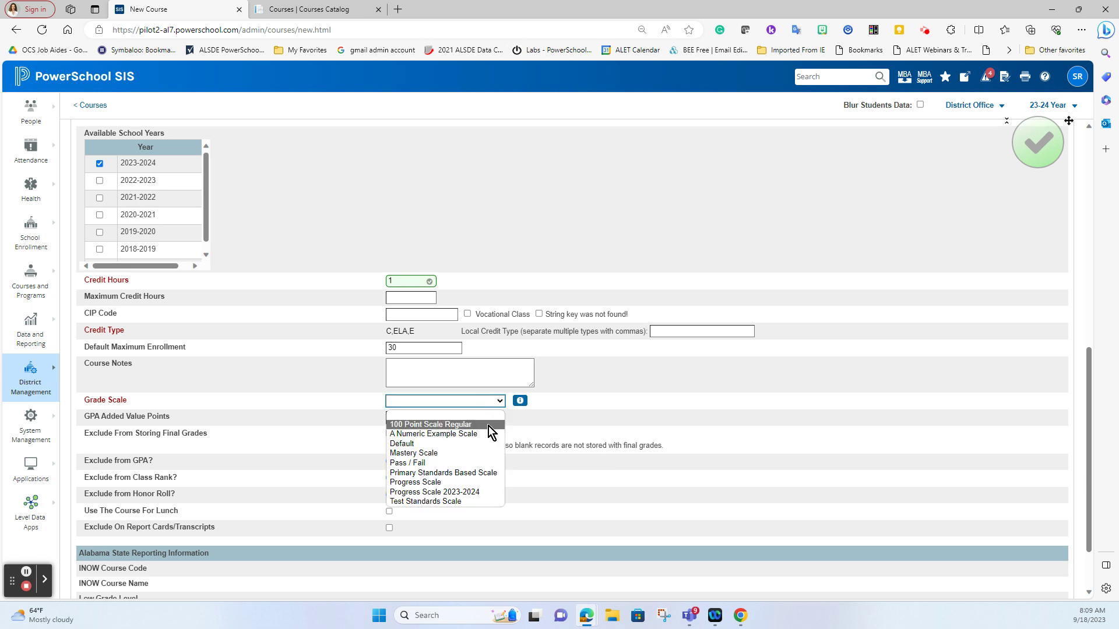
Choose the 100 Point Scale Regular grade scale and submit the new course
click(488, 426)
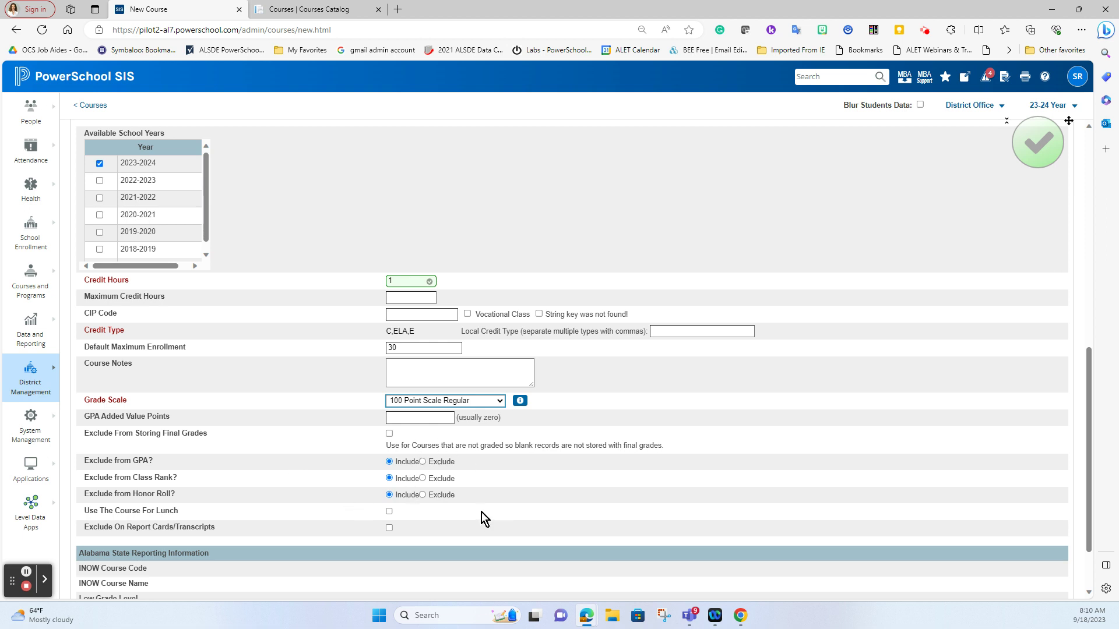
scroll(583, 482, down, 2)
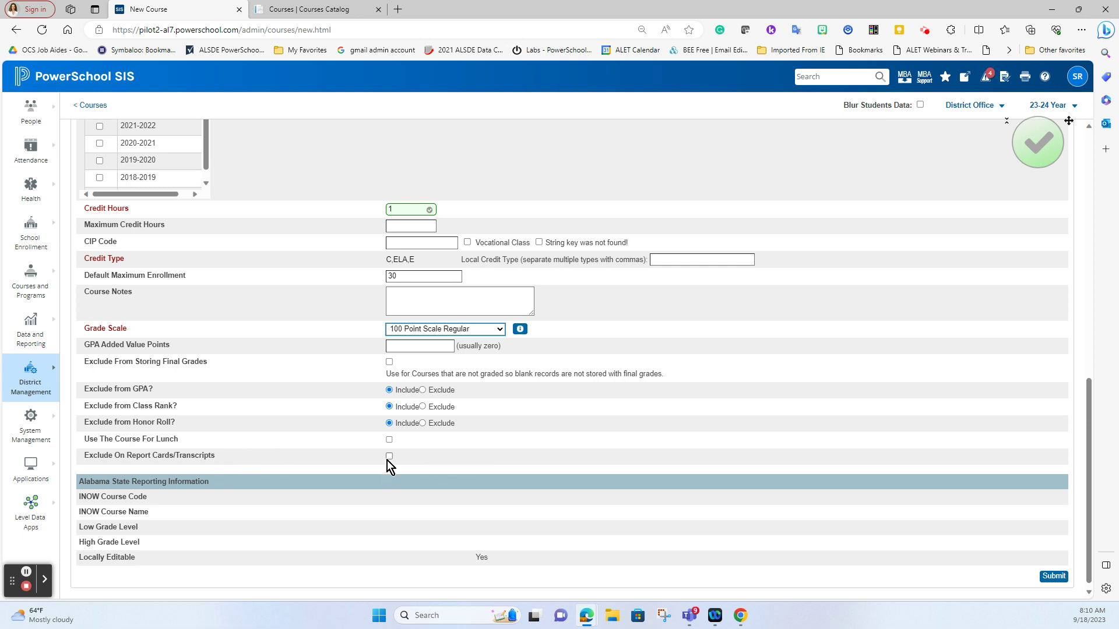
scroll(665, 440, down, 1)
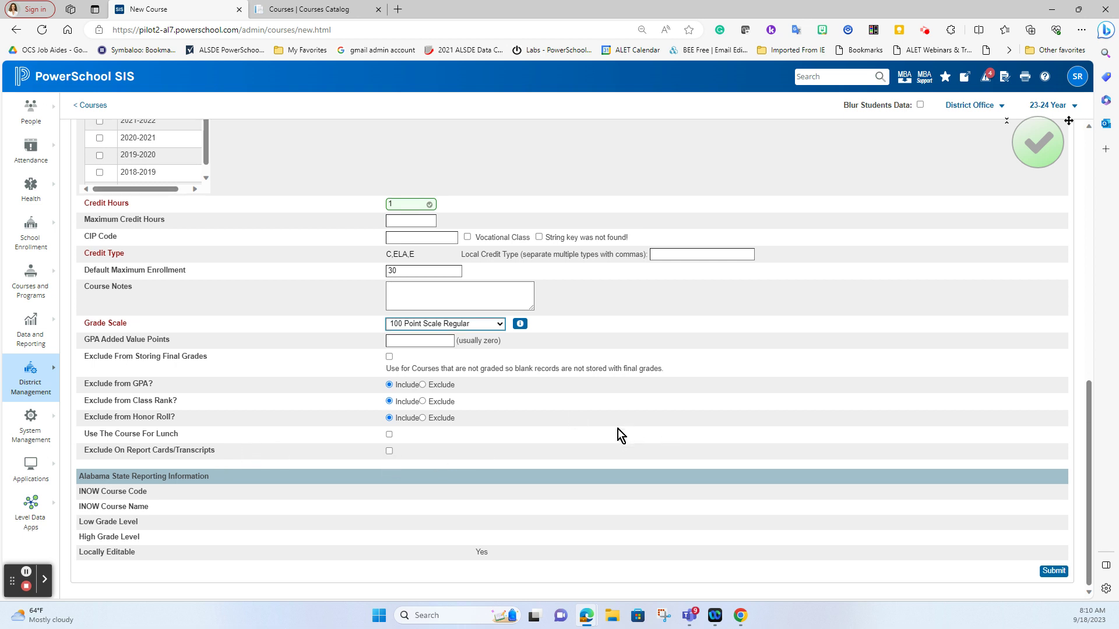
click(1054, 570)
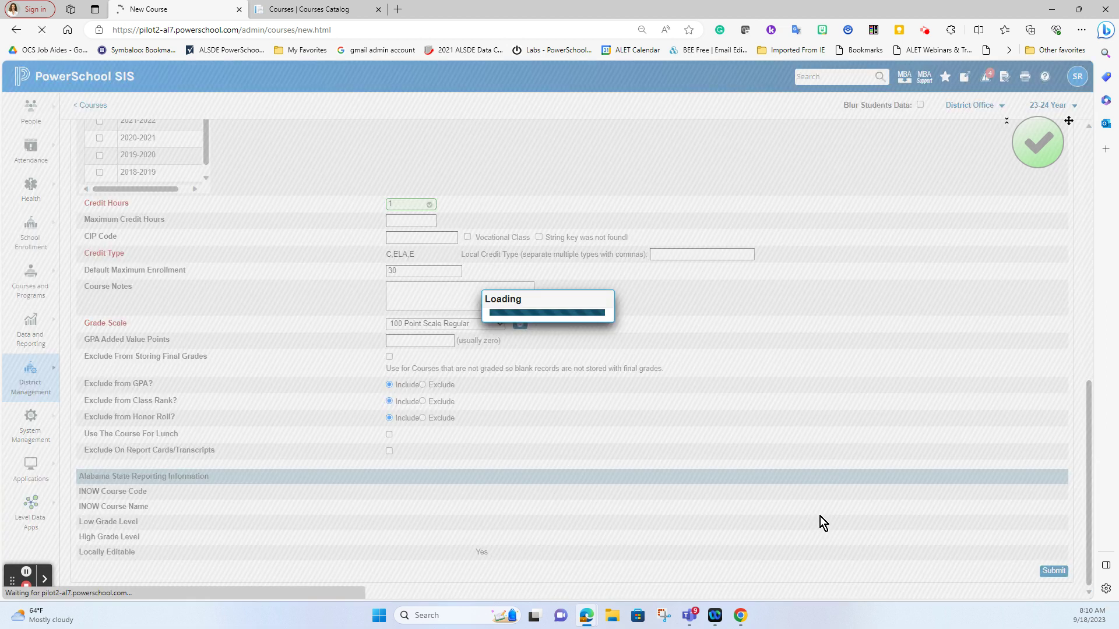